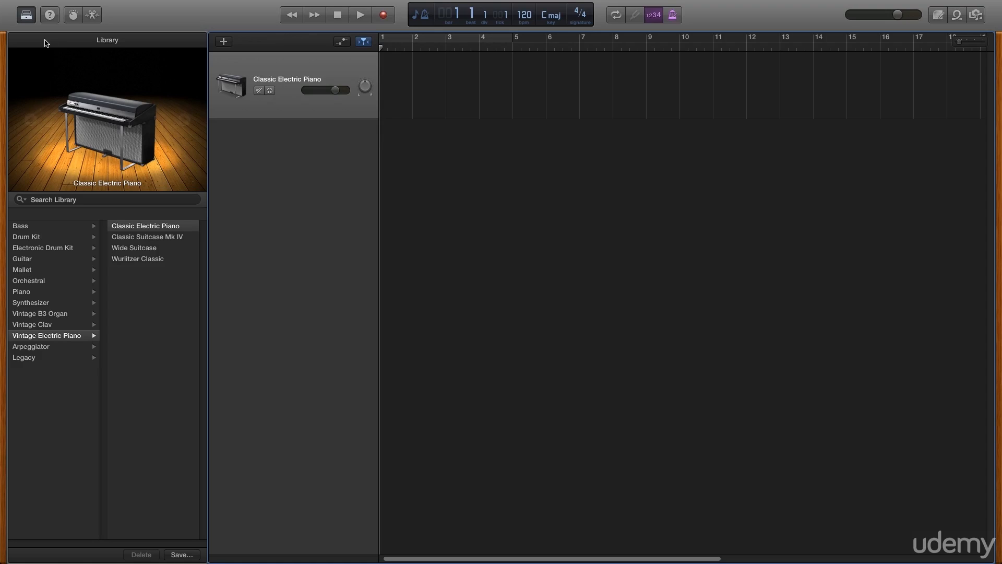
# - Hide the Library and show the Musical Typing keyboard for the Classic Electric Piano track
pyautogui.click(26, 15)
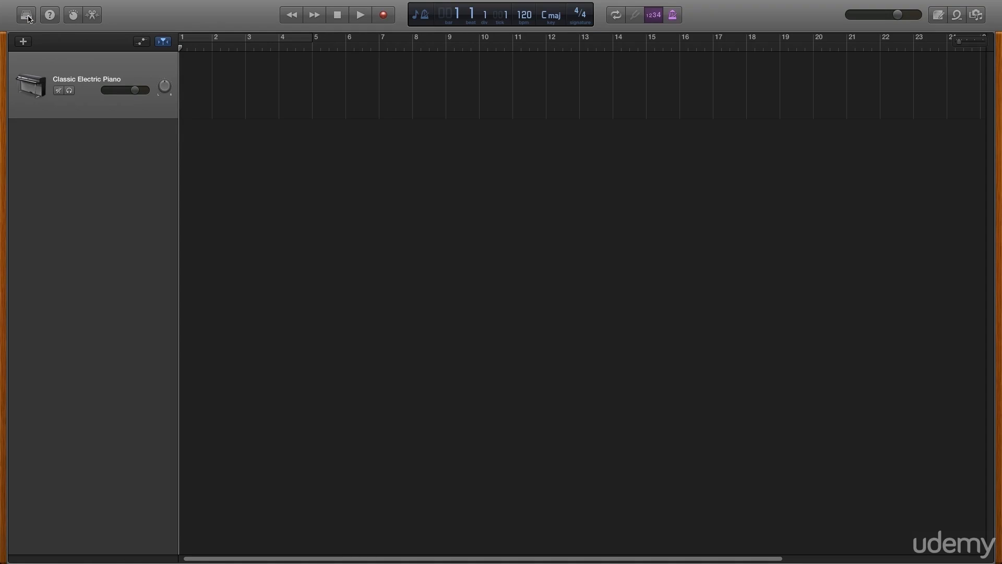
pyautogui.moveTo(243, 2)
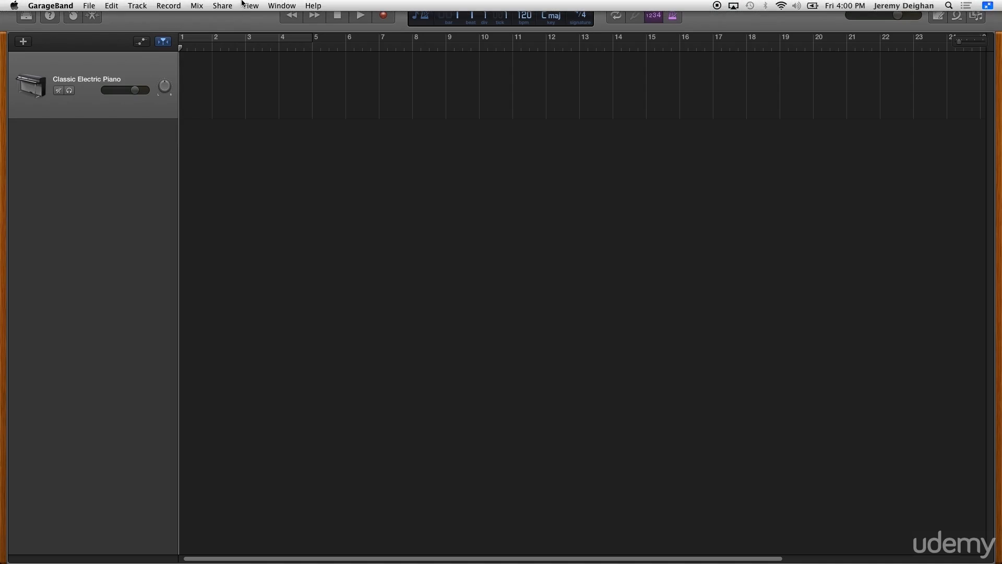
pyautogui.click(282, 6)
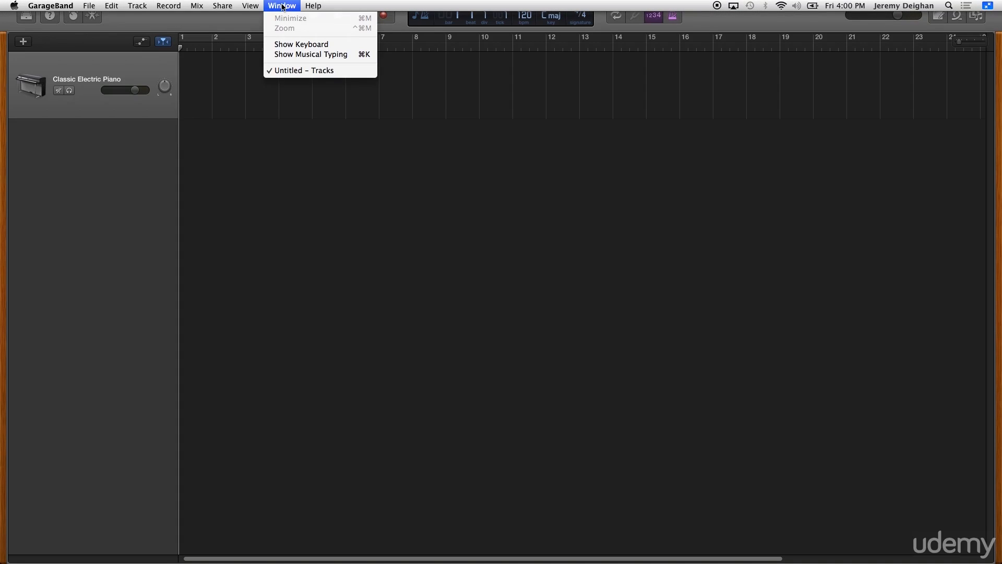
pyautogui.click(291, 56)
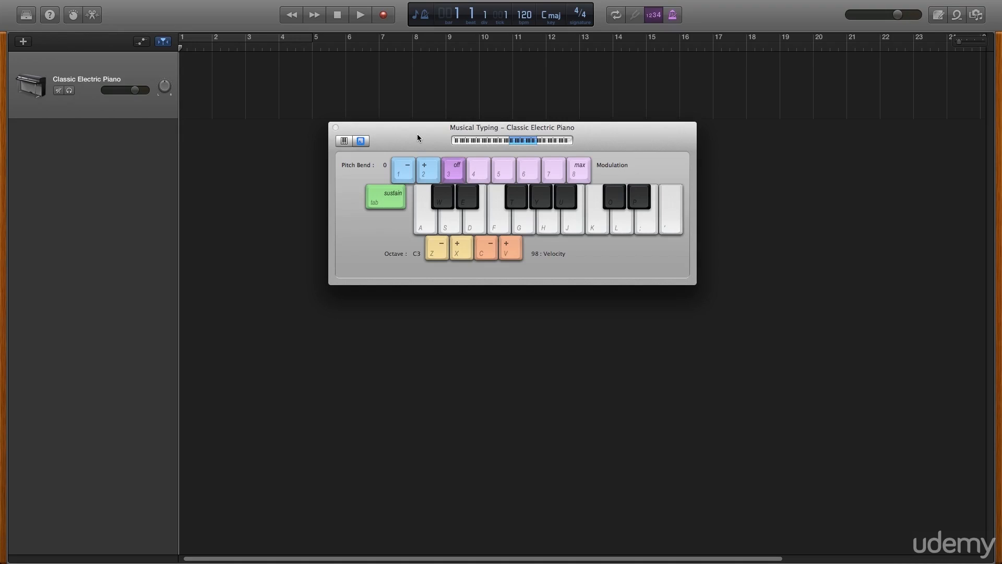
# - Try out the notes C3, D3, E3 and F3 on the Musical Typing keyboard without recording
pyautogui.press('a')
pyautogui.press('s')
pyautogui.press('d')
pyautogui.press('f')
# - Show the editor below the tracks, make it taller, and display it as a score
pyautogui.click(95, 22)
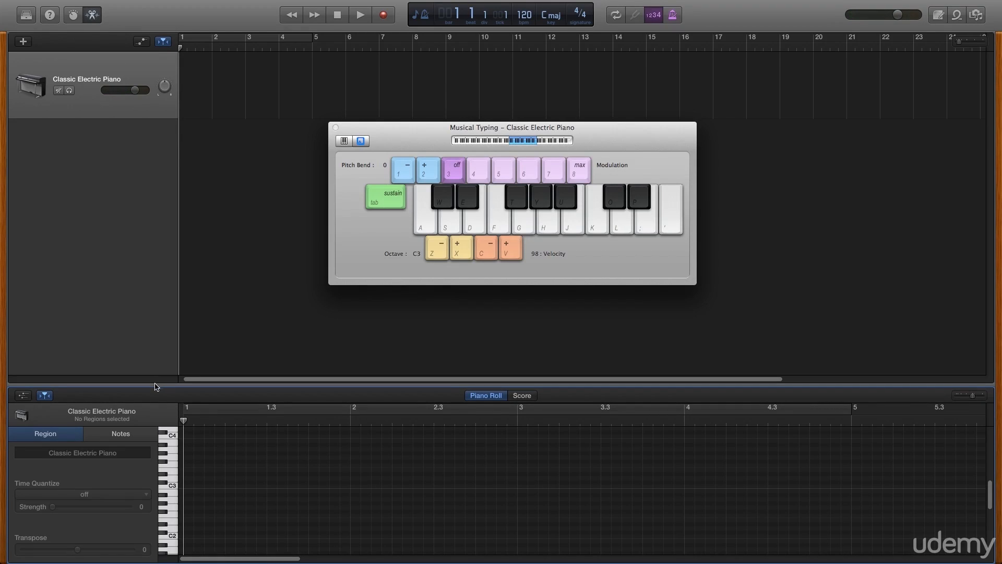
pyautogui.moveTo(155, 384); pyautogui.dragTo(152, 293)
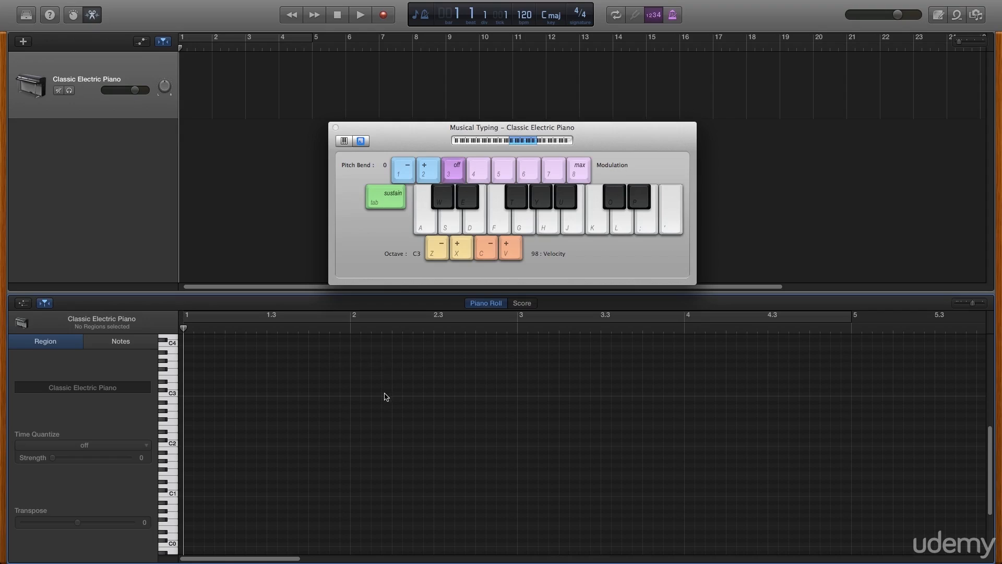
pyautogui.click(523, 303)
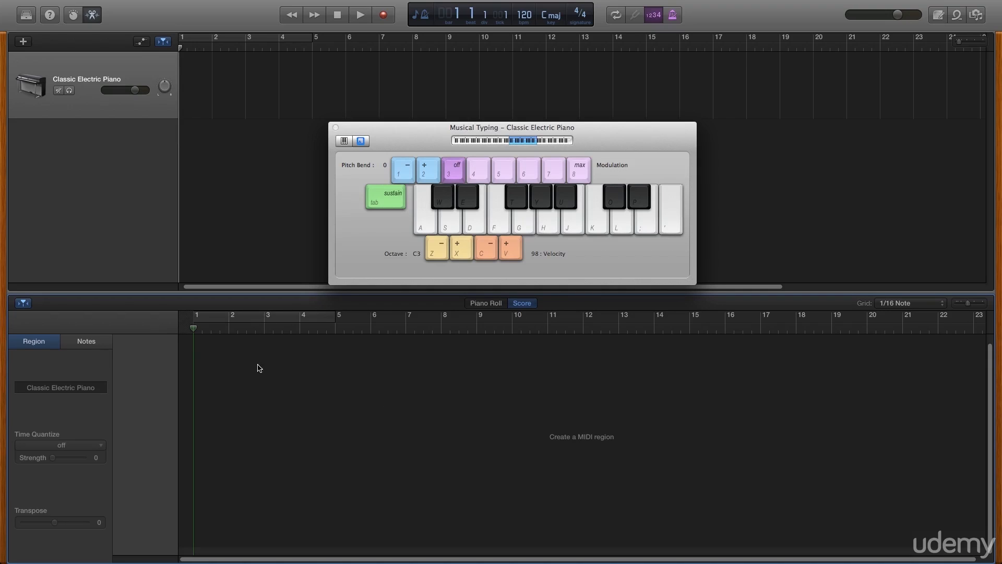
# - Record the notes C3, D3, E3 and F3, one per bar across bars 1 to 4, on the Classic Electric Piano track
pyautogui.click(384, 16)
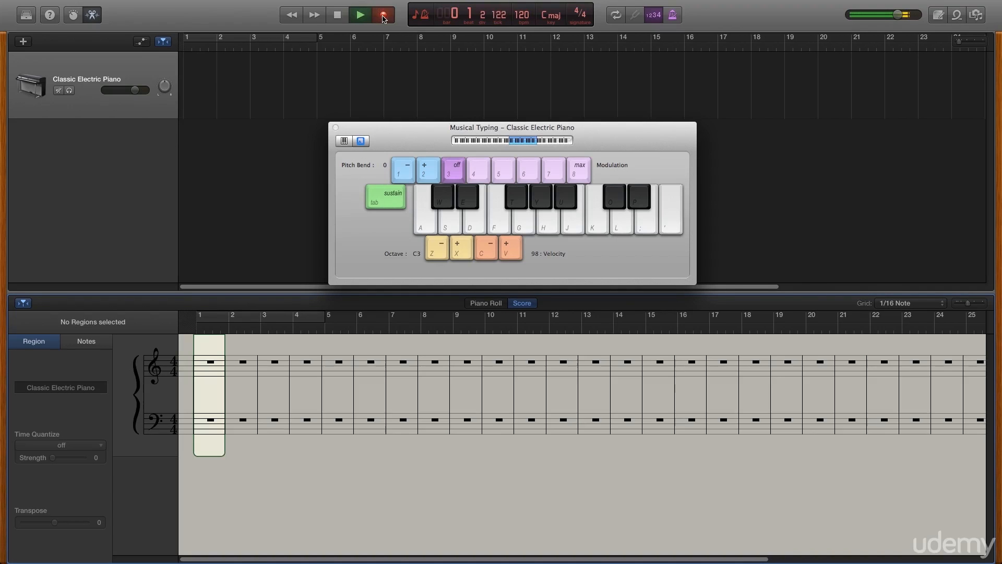
pyautogui.press('a')
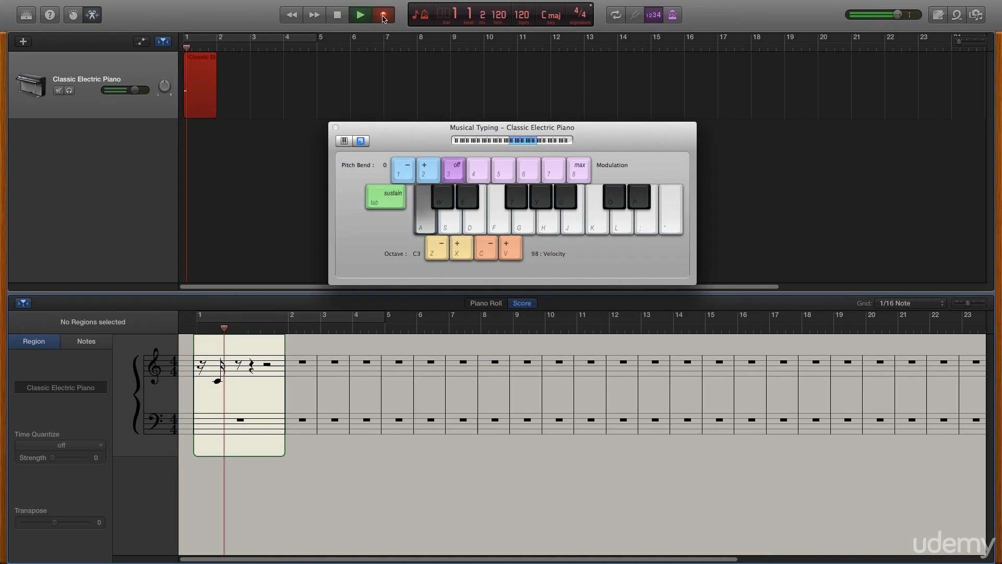
pyautogui.press('s')
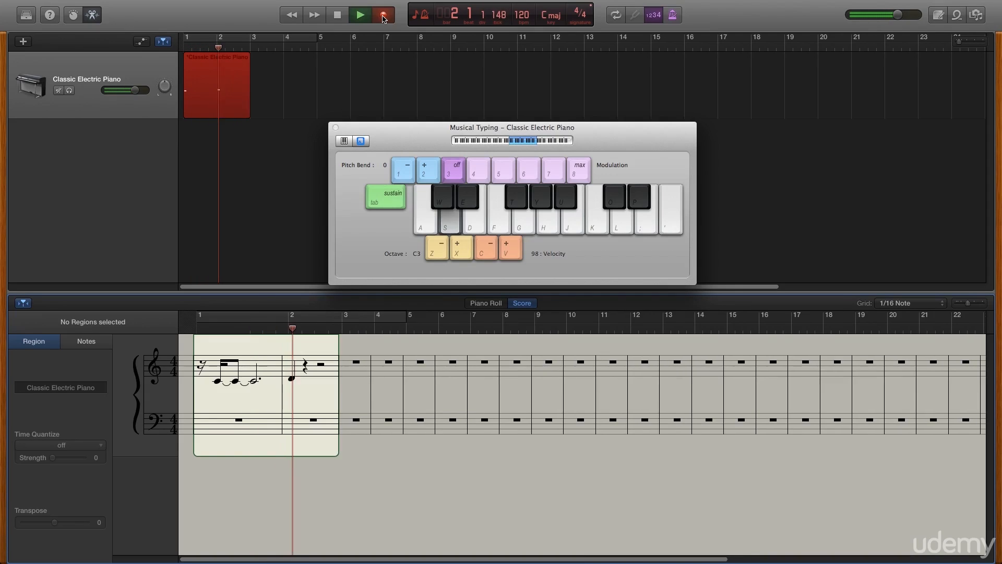
pyautogui.press('d')
pyautogui.press('f')
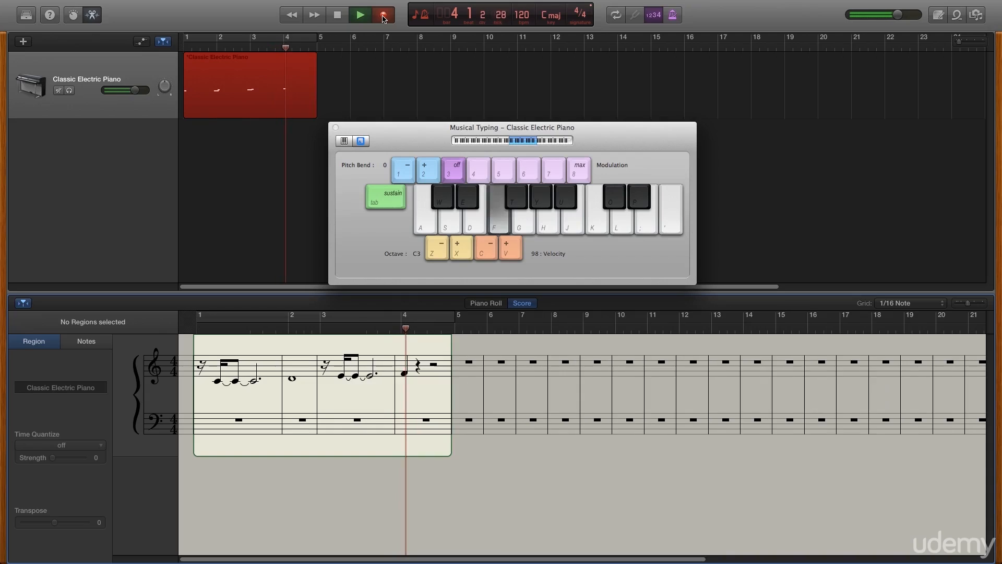
pyautogui.click(338, 16)
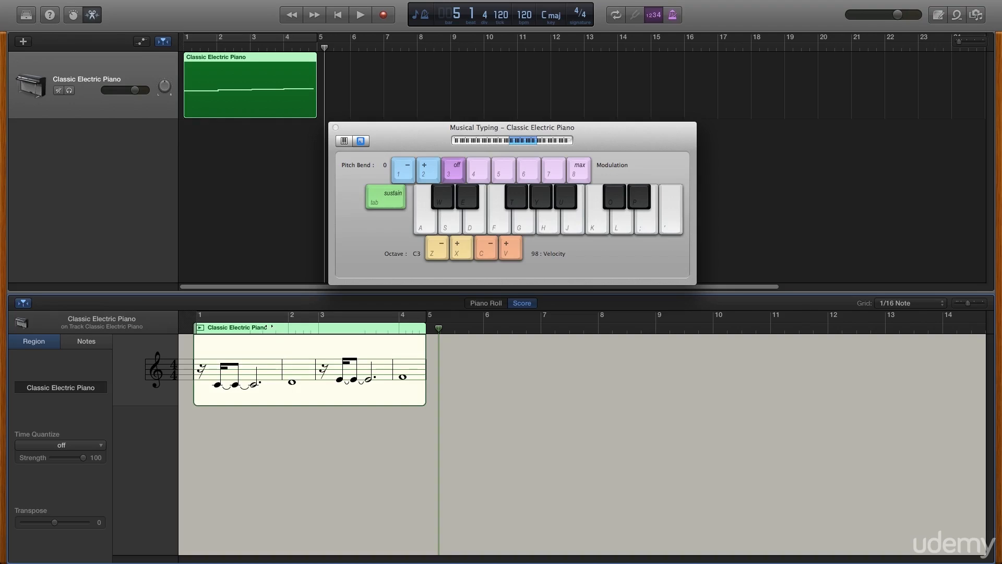
# - Turn on the cycle area over bars 1 to 4 and return the playhead to the start of bar 1
pyautogui.click(265, 315)
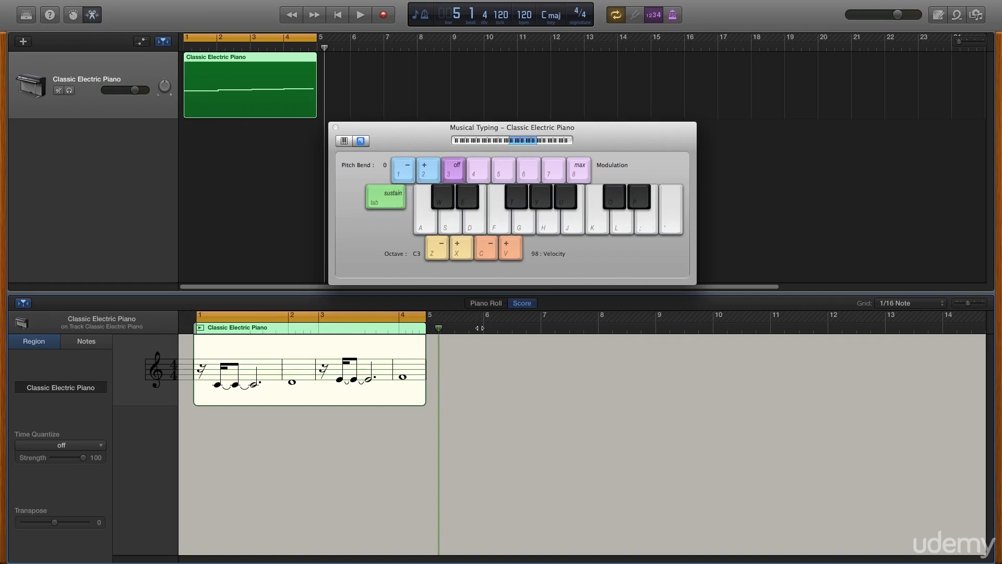
pyautogui.moveTo(441, 328); pyautogui.dragTo(230, 315)
pyautogui.press('Return')
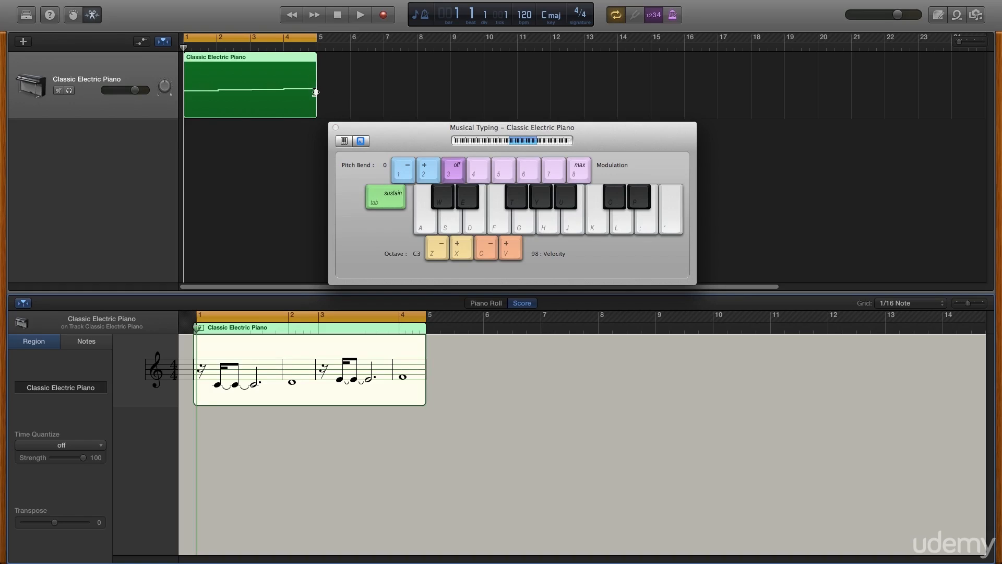
# - Extend the end of the Classic Electric Piano region to bar 8
pyautogui.moveTo(315, 104); pyautogui.dragTo(417, 104)
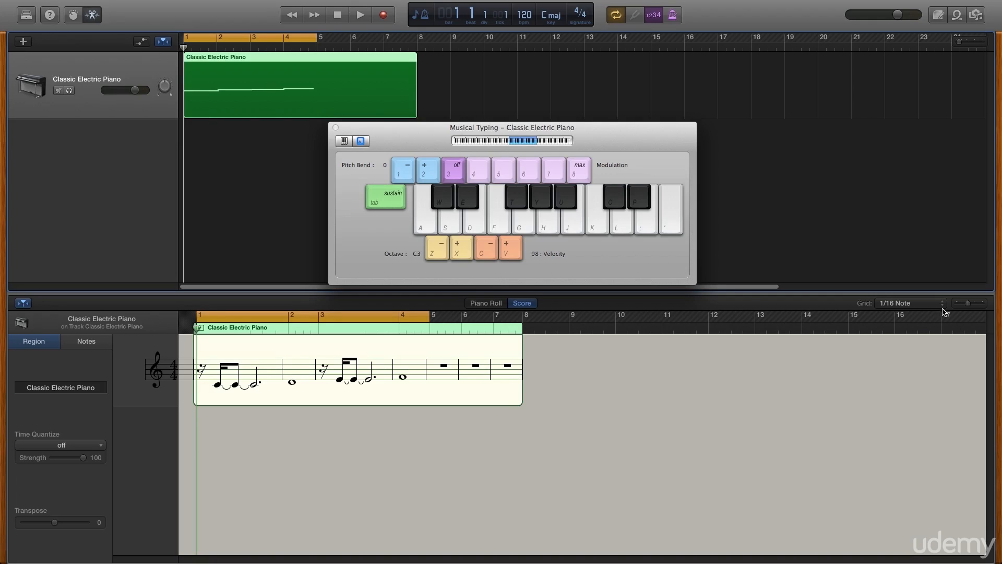
# - Try the score grid at 1/4 Note and set it back to 1/16 Note
pyautogui.moveTo(968, 304); pyautogui.dragTo(978, 308)
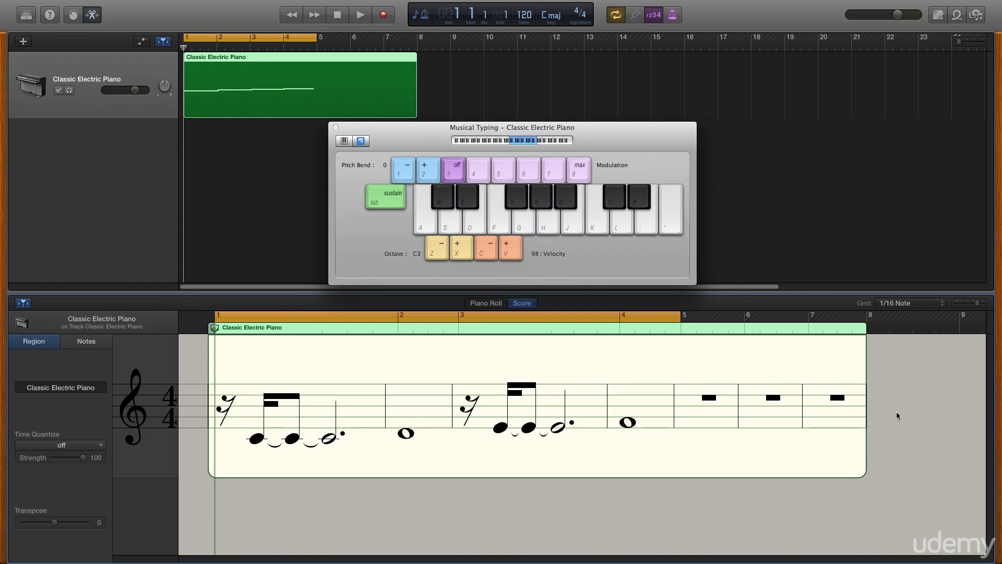
pyautogui.click(899, 302)
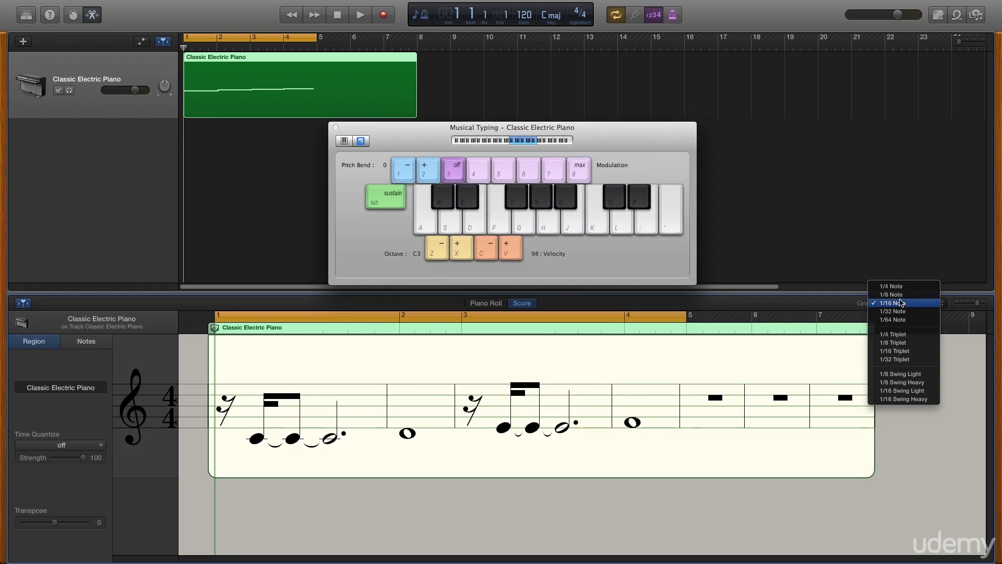
pyautogui.click(898, 287)
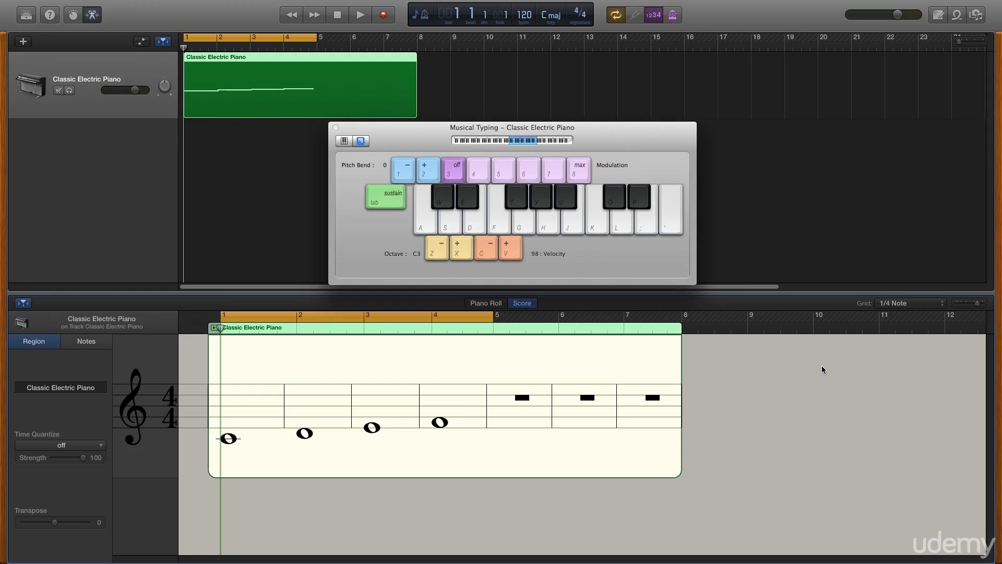
pyautogui.click(910, 303)
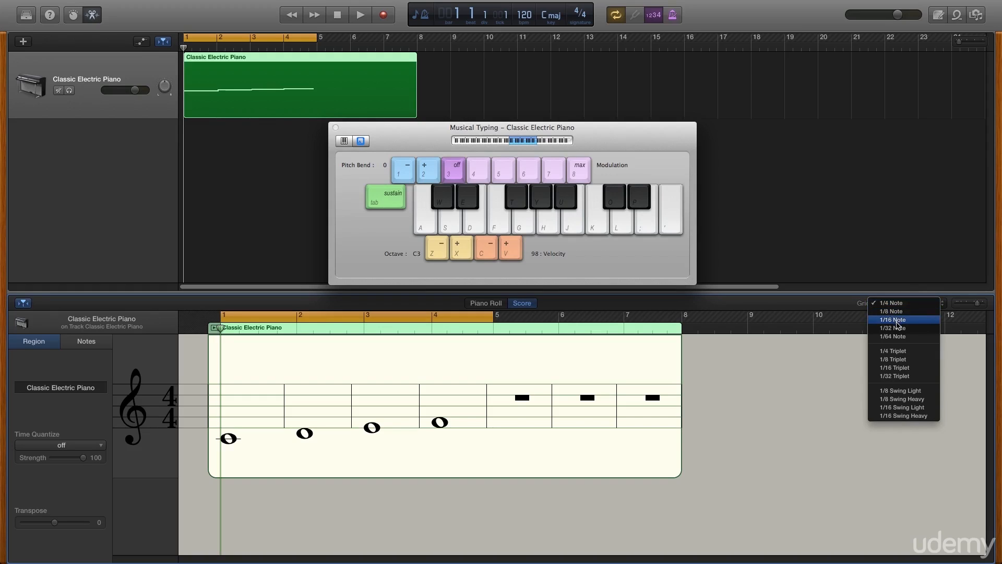
pyautogui.click(896, 321)
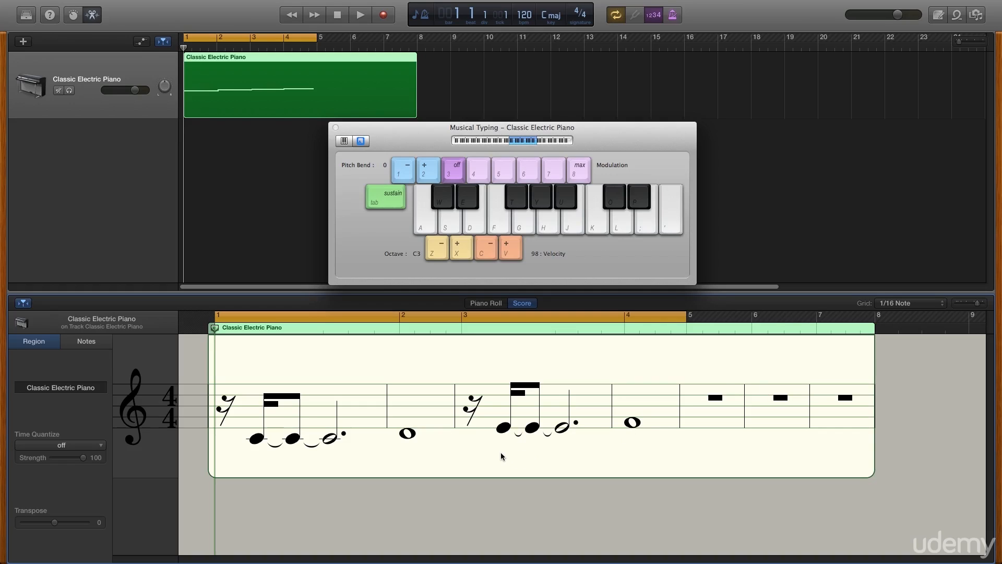
# - Select the bar 2 note and all four notes in the score, and clear the selection
pyautogui.click(407, 433)
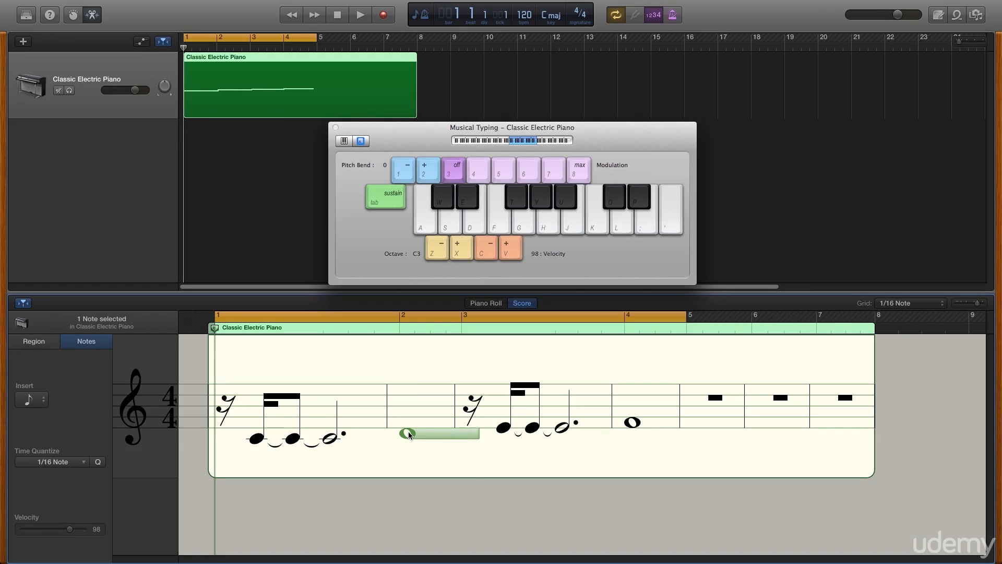
pyautogui.moveTo(671, 507); pyautogui.dragTo(232, 371)
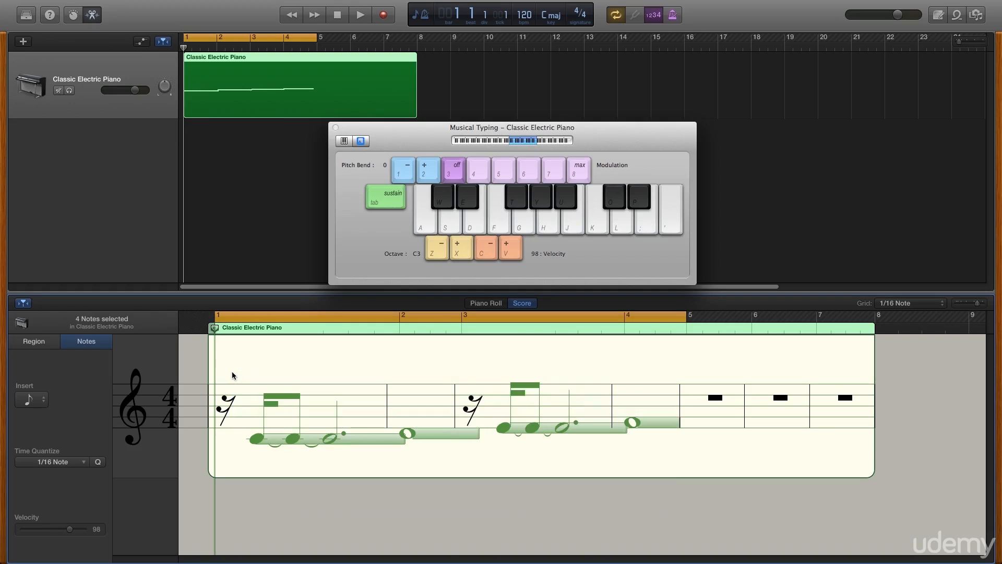
pyautogui.click(436, 493)
# - Try raising the bar 2 note to A3 and bring it back down to D3
pyautogui.moveTo(408, 436); pyautogui.dragTo(409, 411)
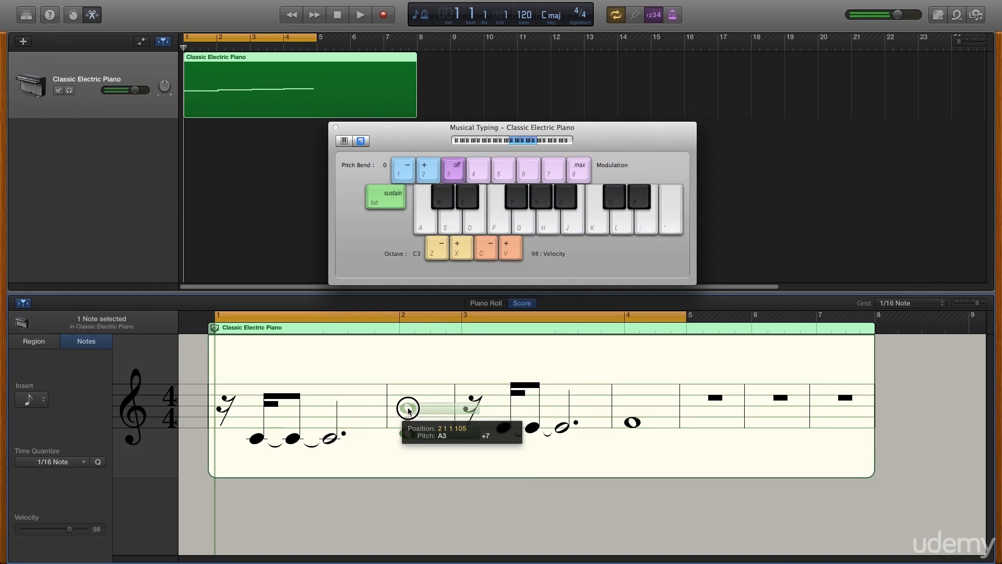
pyautogui.moveTo(408, 411); pyautogui.dragTo(410, 434)
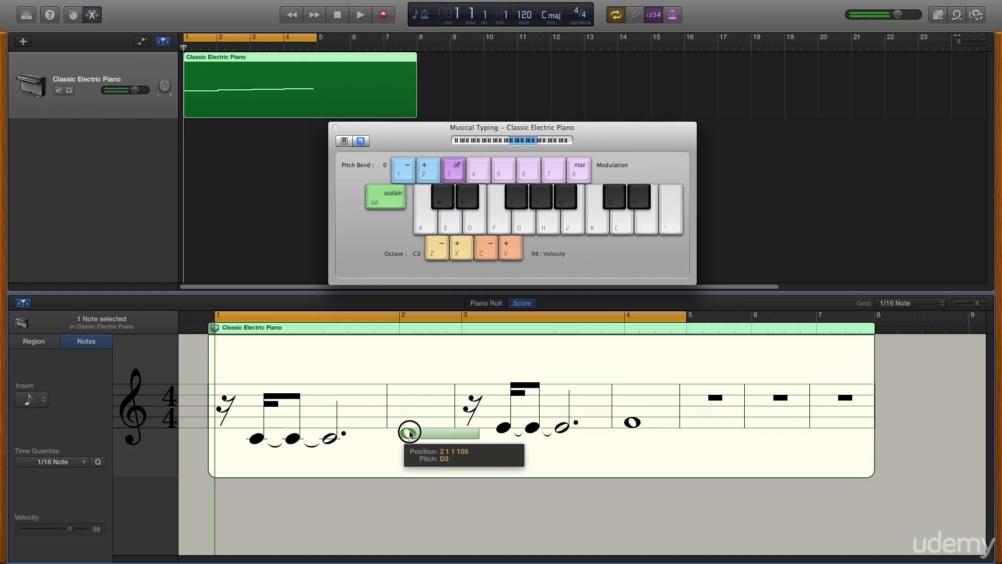
pyautogui.moveTo(410, 434); pyautogui.dragTo(410, 434)
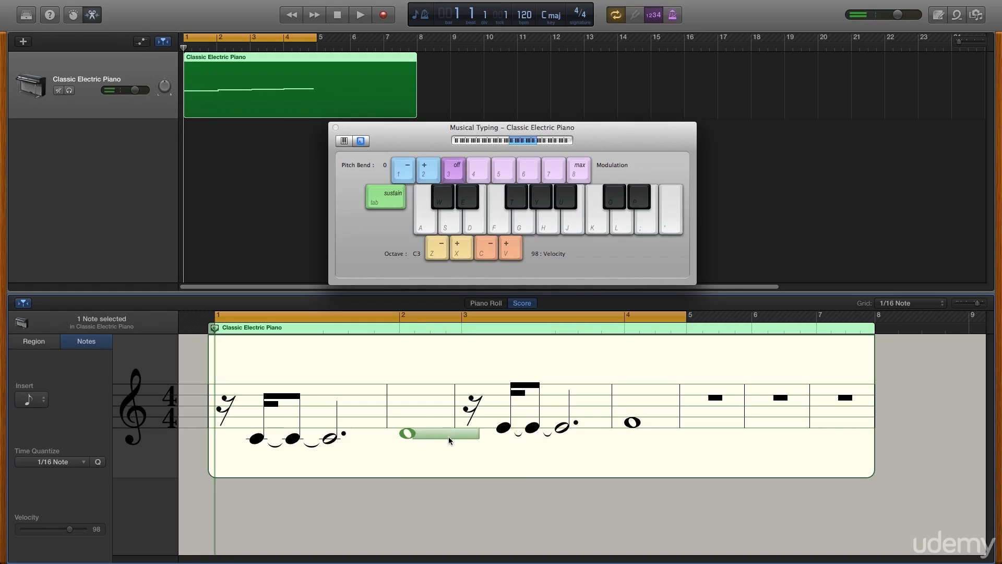
# - Shorten the bar 2 note to a half note and trim the region's end back to bar 5
pyautogui.moveTo(477, 432); pyautogui.dragTo(423, 430)
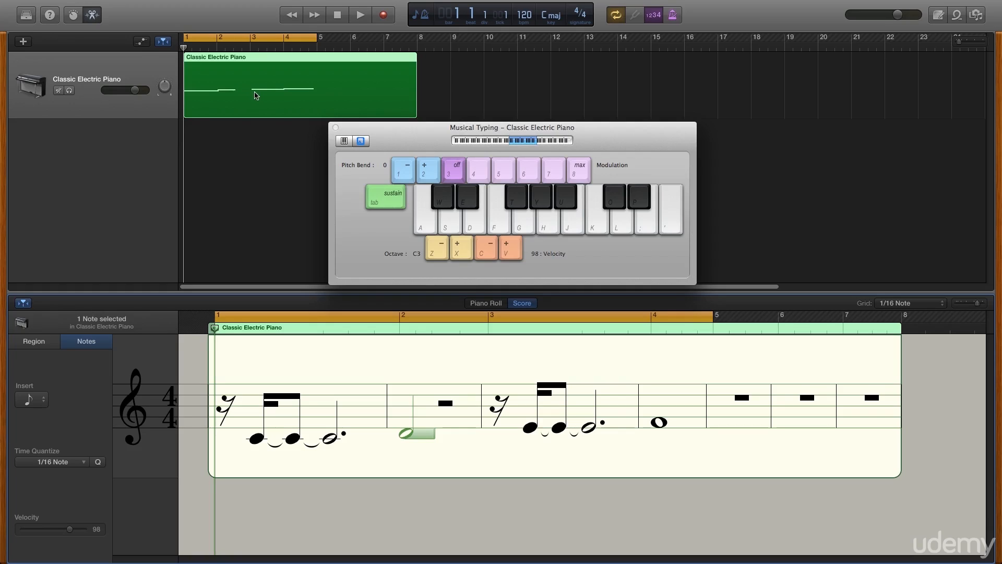
pyautogui.moveTo(415, 105); pyautogui.dragTo(317, 98)
# - Lengthen the D3 note in bar 2 to a whole note ending at about the start of bar 3
pyautogui.moveTo(437, 433); pyautogui.dragTo(491, 438)
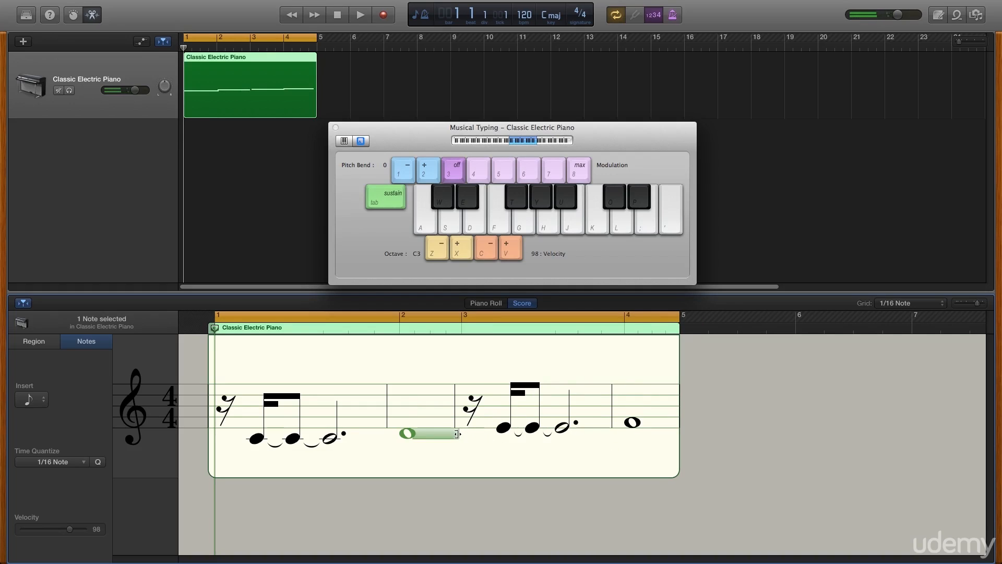
pyautogui.click(456, 433)
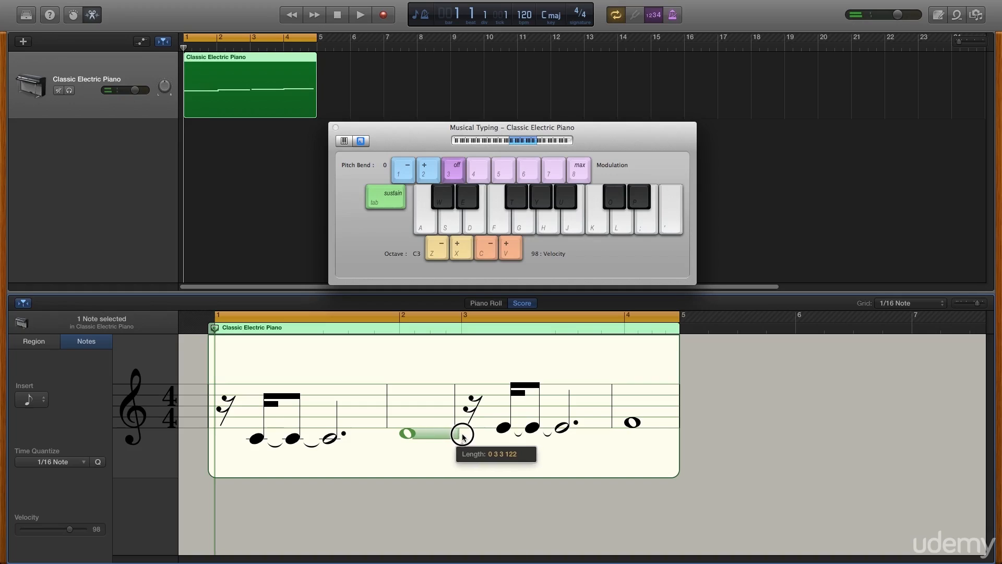
pyautogui.click(457, 433)
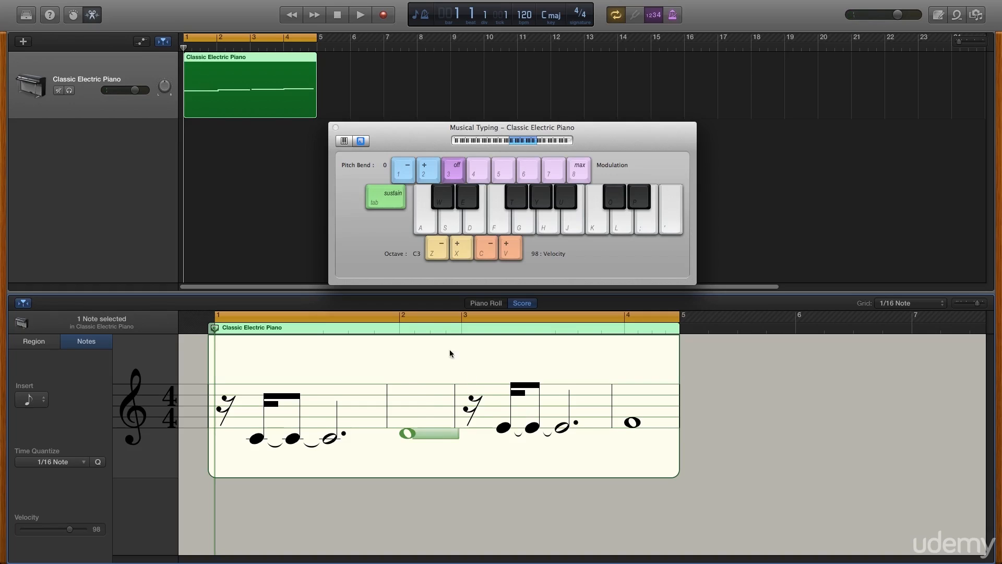
# - Check the notes in the Piano Roll and move the first C3 note in the score to the start of bar 1
pyautogui.click(490, 304)
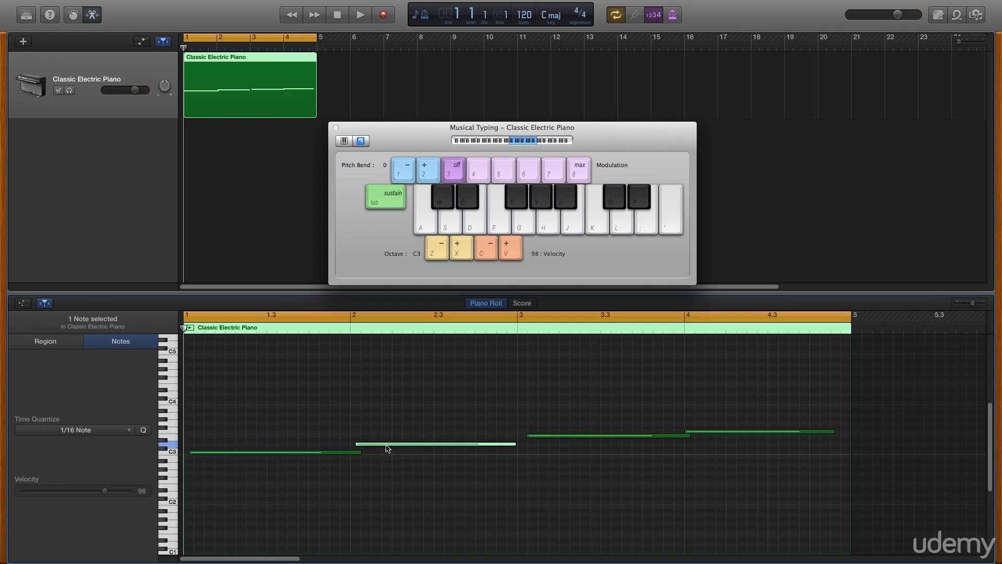
pyautogui.click(530, 305)
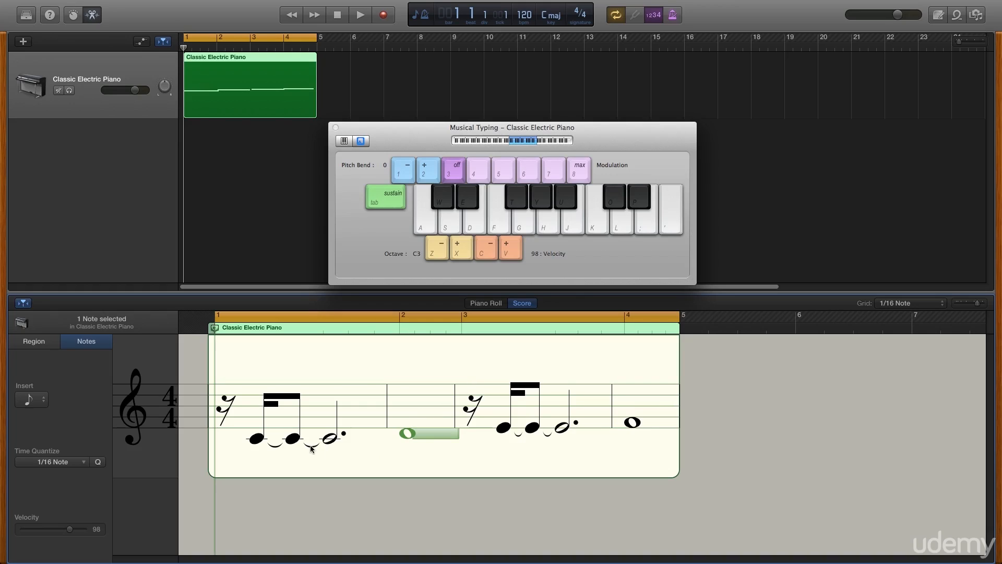
pyautogui.click(257, 440)
pyautogui.moveTo(257, 440); pyautogui.dragTo(232, 440)
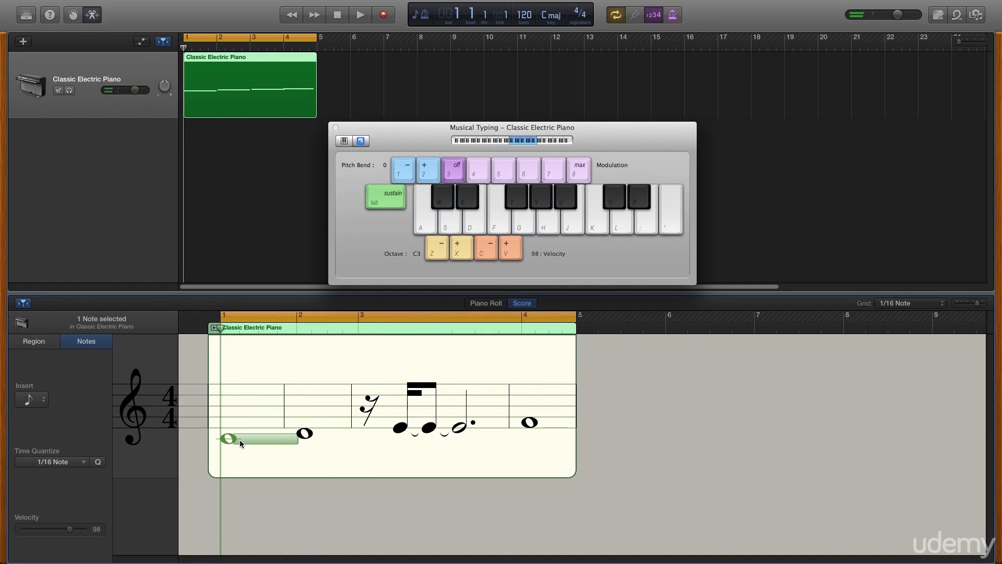
# - Align the first note in the Piano Roll to start at bar 1 and end just before bar 2, comparing it with the score
pyautogui.click(482, 303)
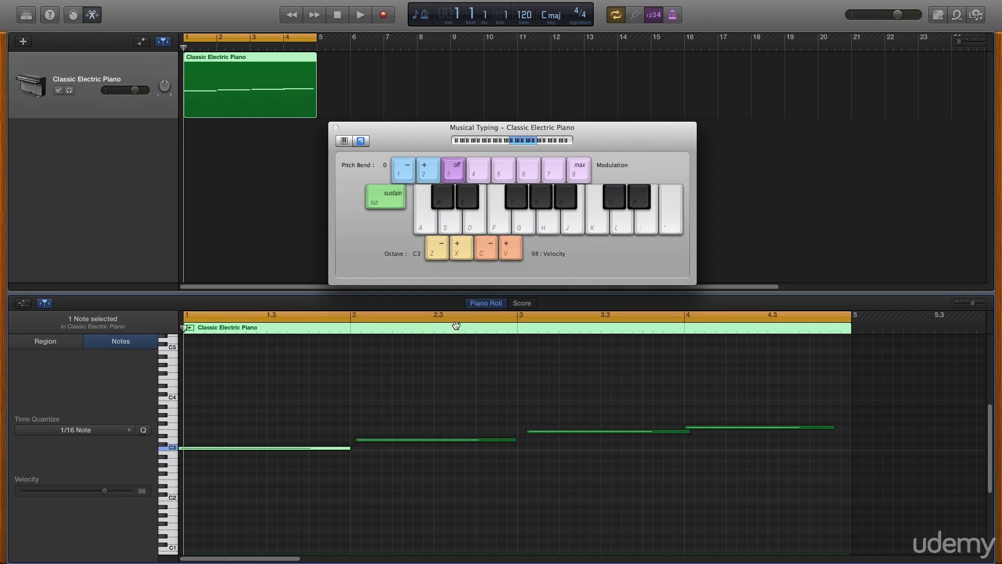
pyautogui.moveTo(248, 452); pyautogui.dragTo(252, 450)
pyautogui.moveTo(350, 447); pyautogui.dragTo(353, 456)
pyautogui.click(521, 303)
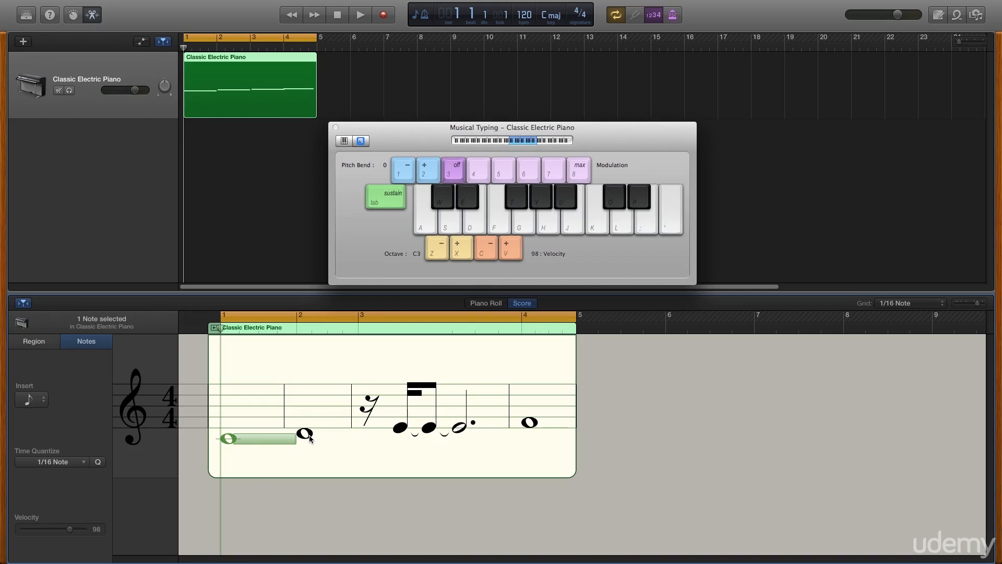
pyautogui.click(491, 303)
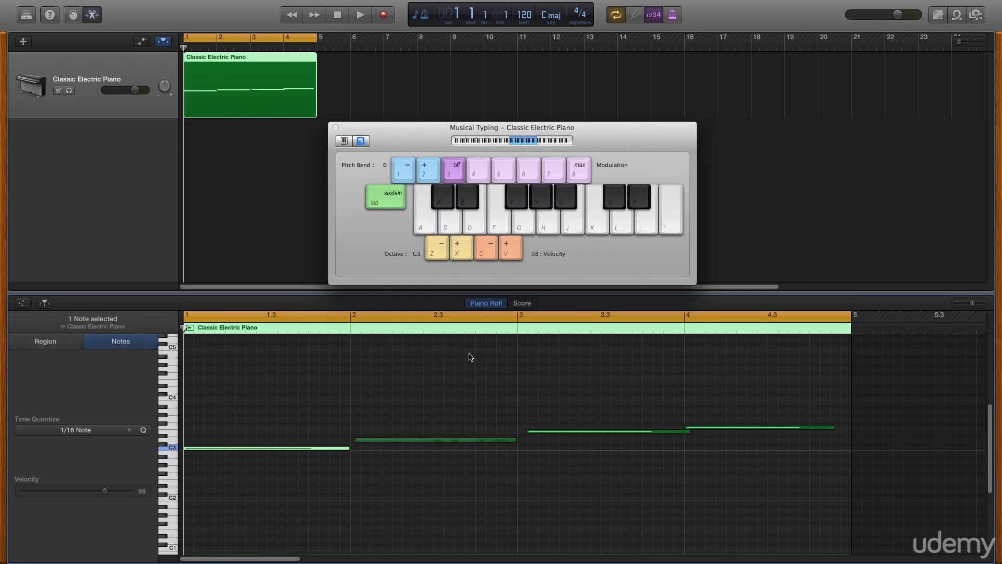
# - Align the D3 note in the Piano Roll so that it starts at bar 2 and ends at bar 3
pyautogui.moveTo(394, 444); pyautogui.dragTo(390, 443)
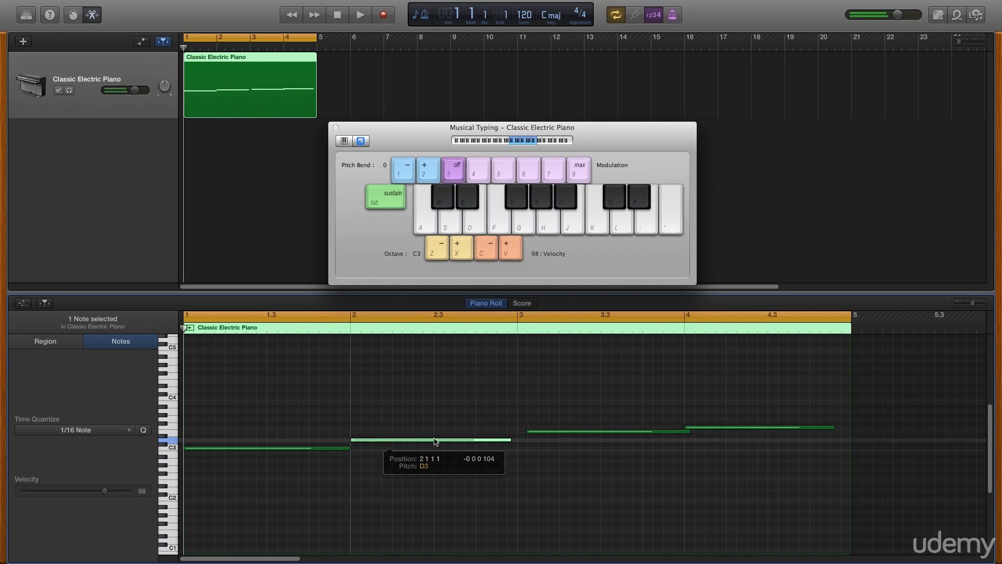
pyautogui.moveTo(511, 440); pyautogui.dragTo(516, 441)
pyautogui.click(484, 417)
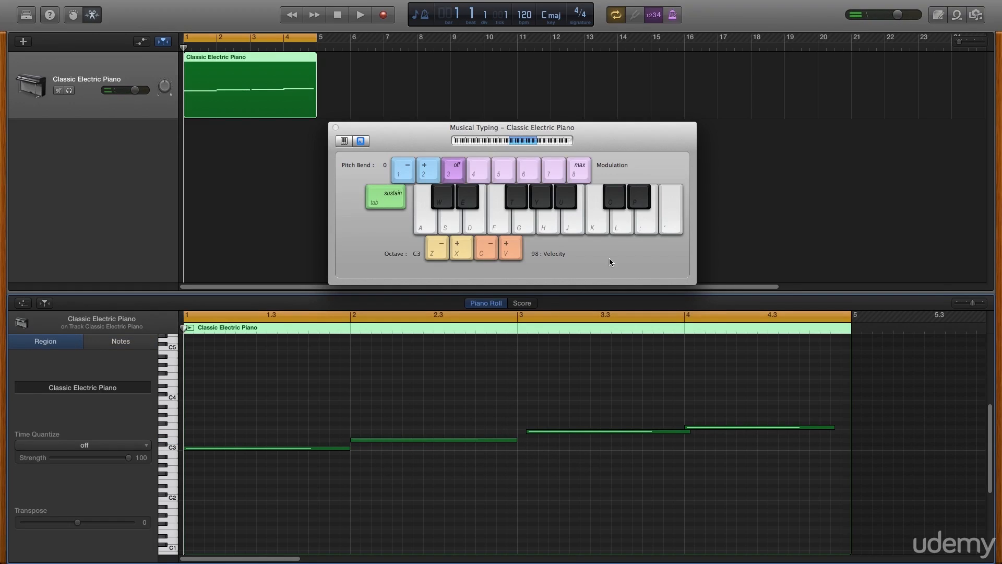
# - Move the tied, late-starting third note in the score to the start of bar 3
pyautogui.click(521, 303)
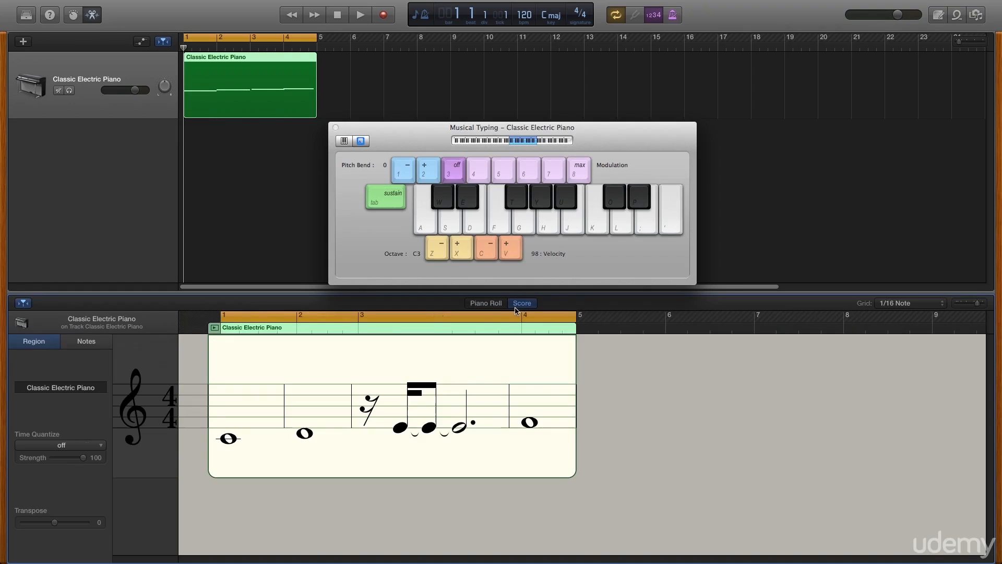
pyautogui.click(400, 429)
pyautogui.moveTo(401, 430); pyautogui.dragTo(393, 429)
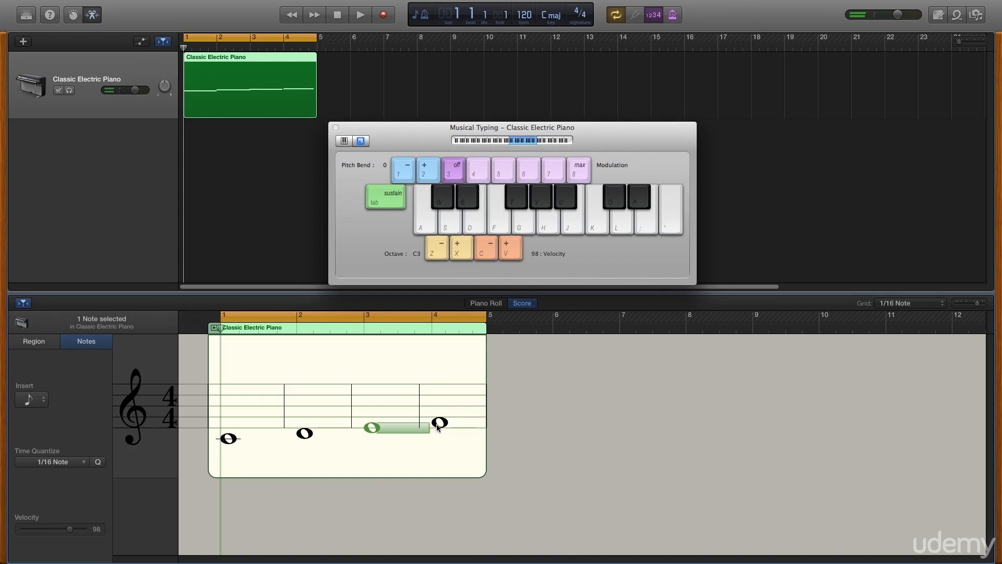
# - Lengthen the last two notes in the Piano Roll so that they end at bar 4 and bar 5 respectively
pyautogui.click(439, 424)
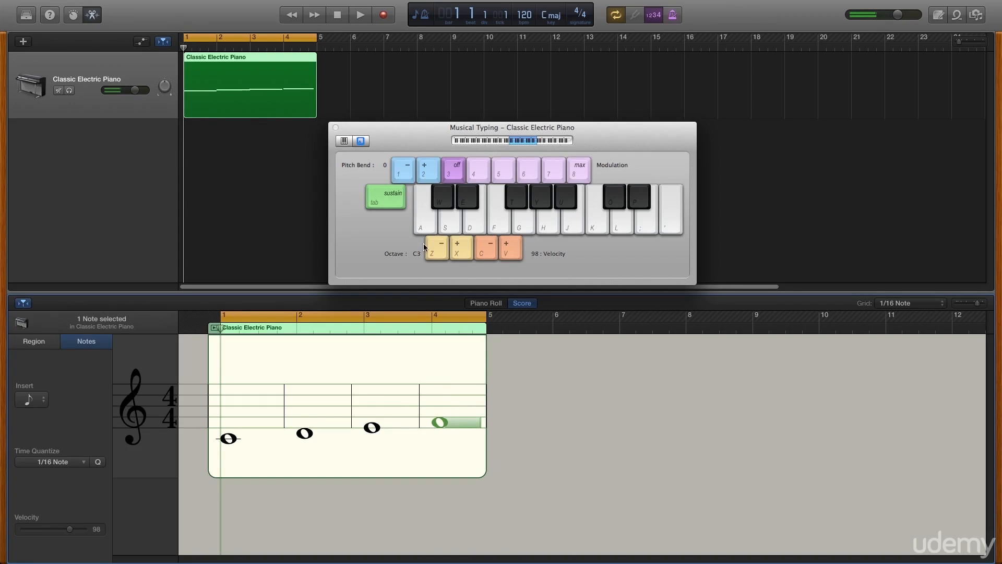
pyautogui.click(490, 302)
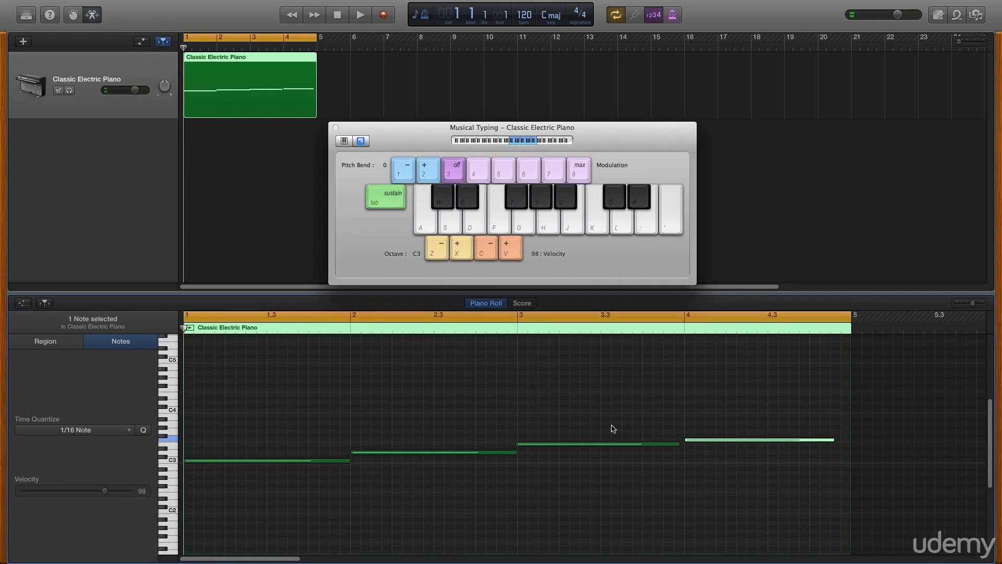
pyautogui.moveTo(675, 444); pyautogui.dragTo(686, 448)
pyautogui.click(827, 440)
pyautogui.moveTo(832, 439); pyautogui.dragTo(851, 440)
# - Play back the four whole notes in the Score view and stop near the end of bar 4
pyautogui.click(522, 303)
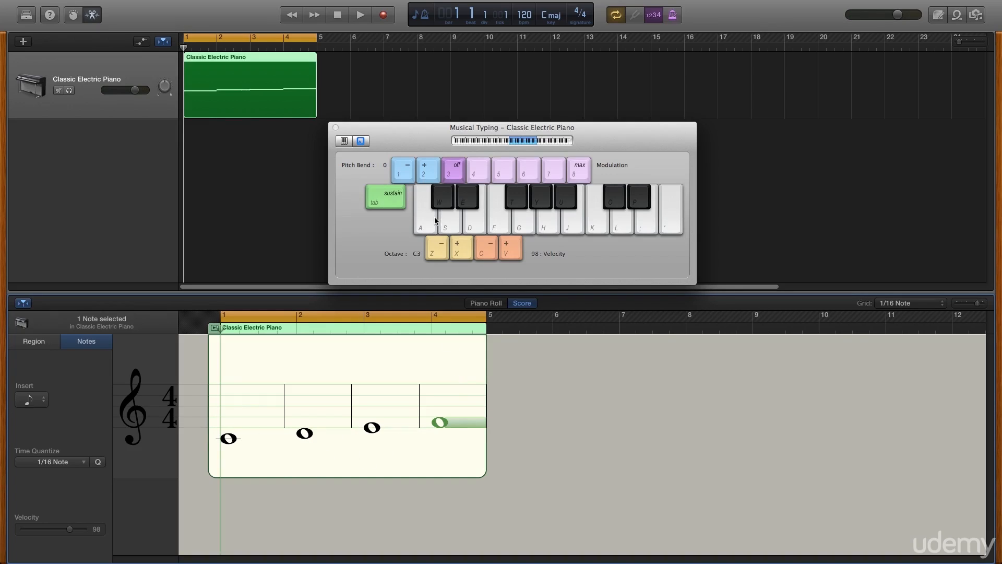
pyautogui.click(360, 17)
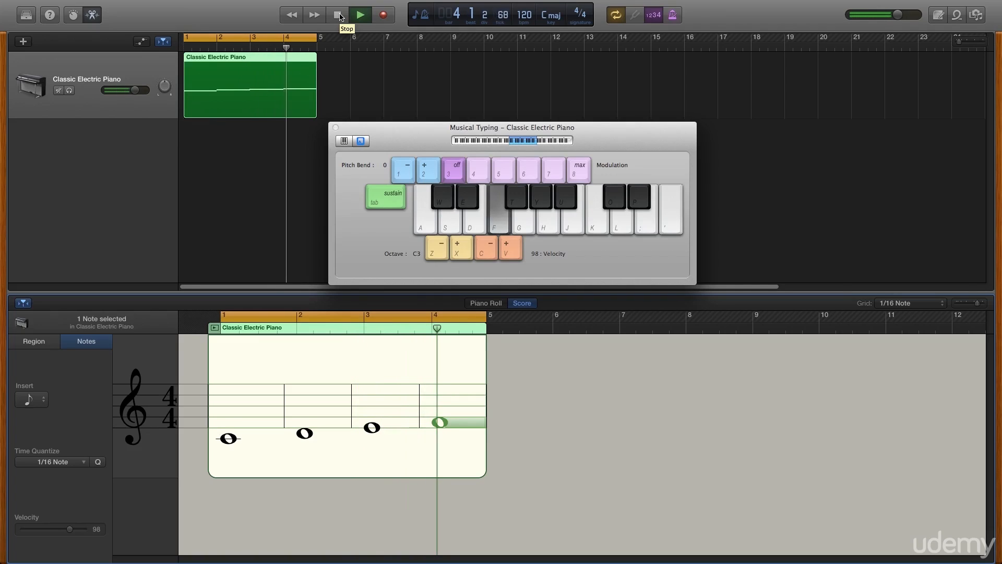
pyautogui.click(339, 15)
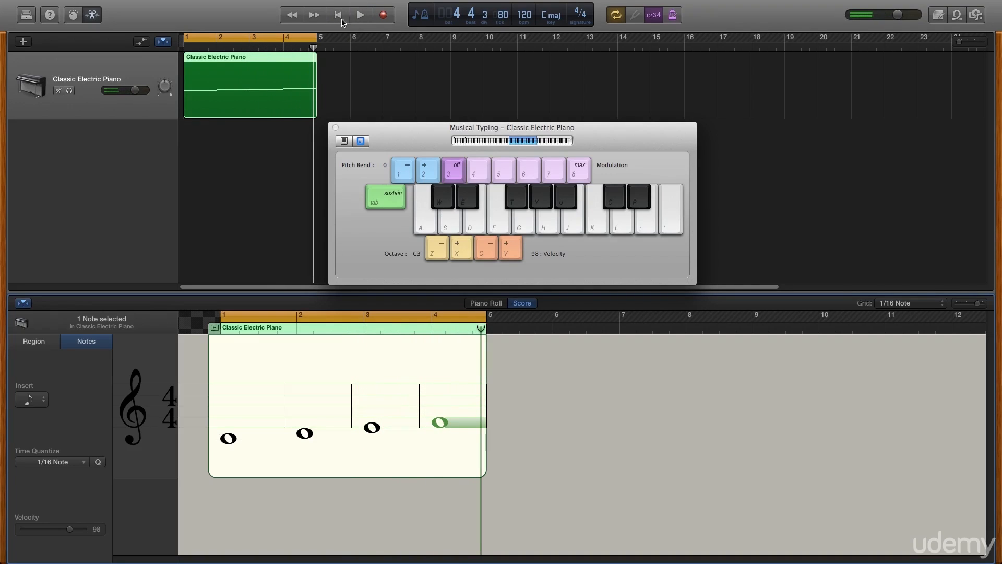
# - Delete the whole note in bar 4 from the score
pyautogui.click(528, 421)
pyautogui.click(446, 422)
pyautogui.press('Delete')
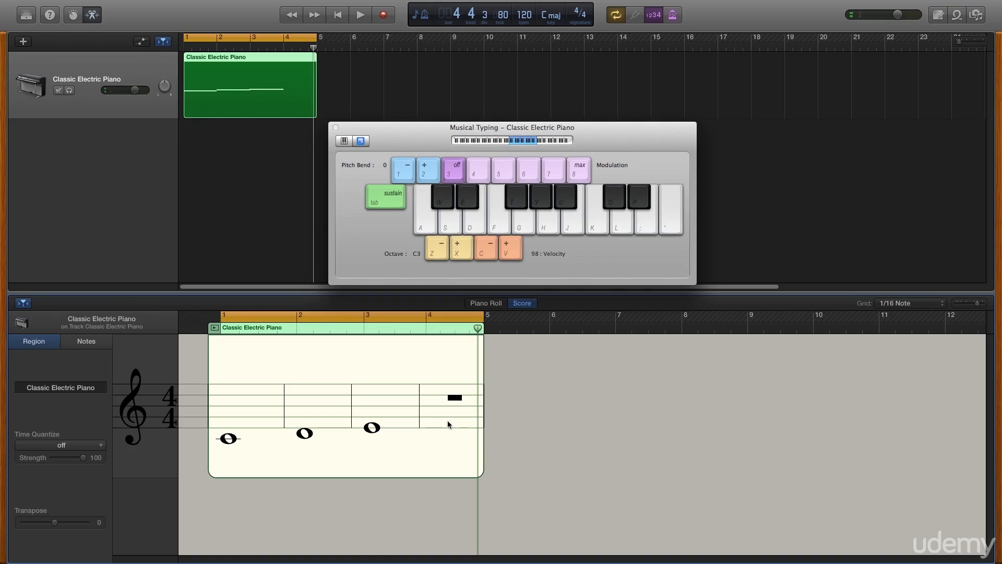
# - Show the note settings and view the staff's clef options, keeping the treble clef
pyautogui.click(87, 341)
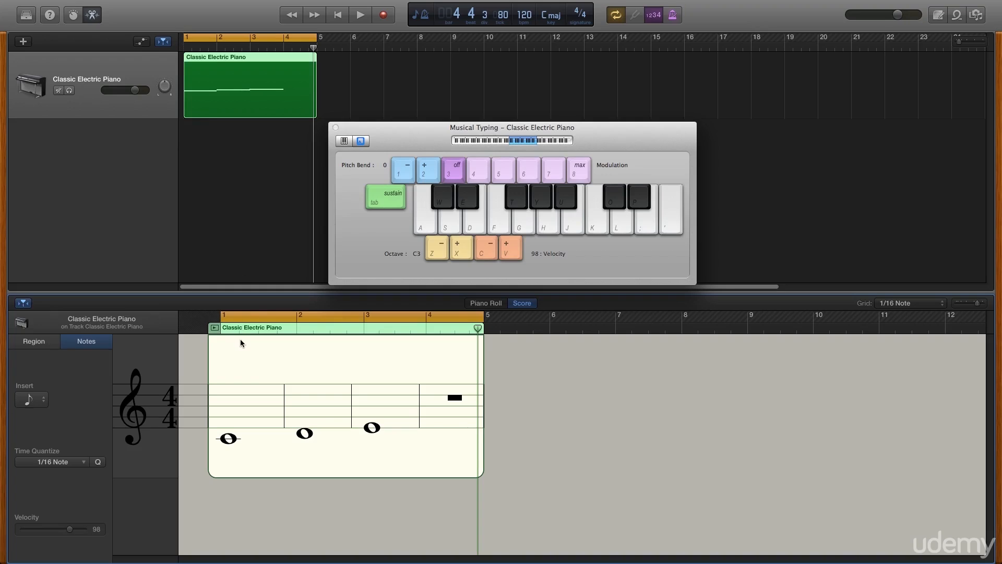
pyautogui.click(136, 409)
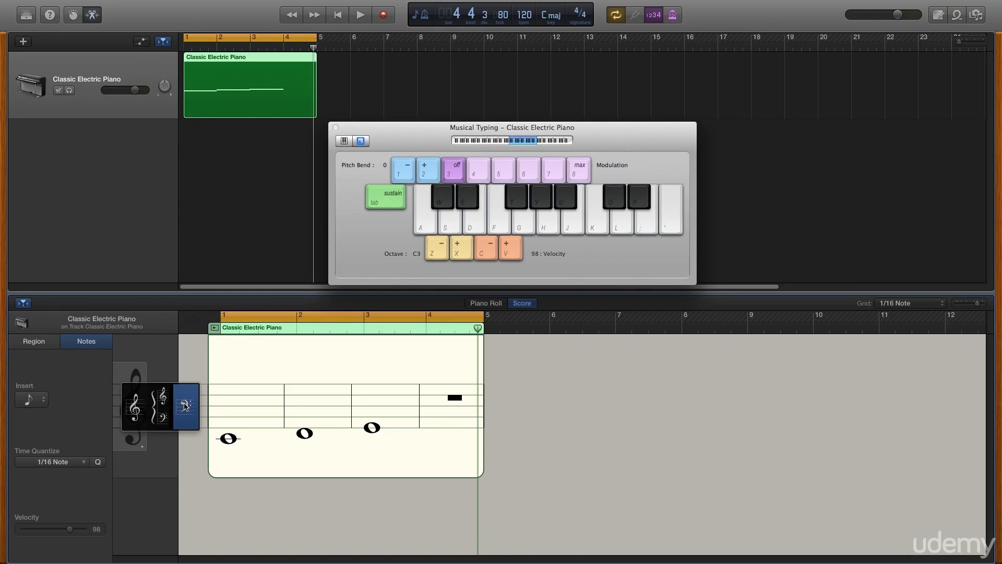
pyautogui.click(136, 412)
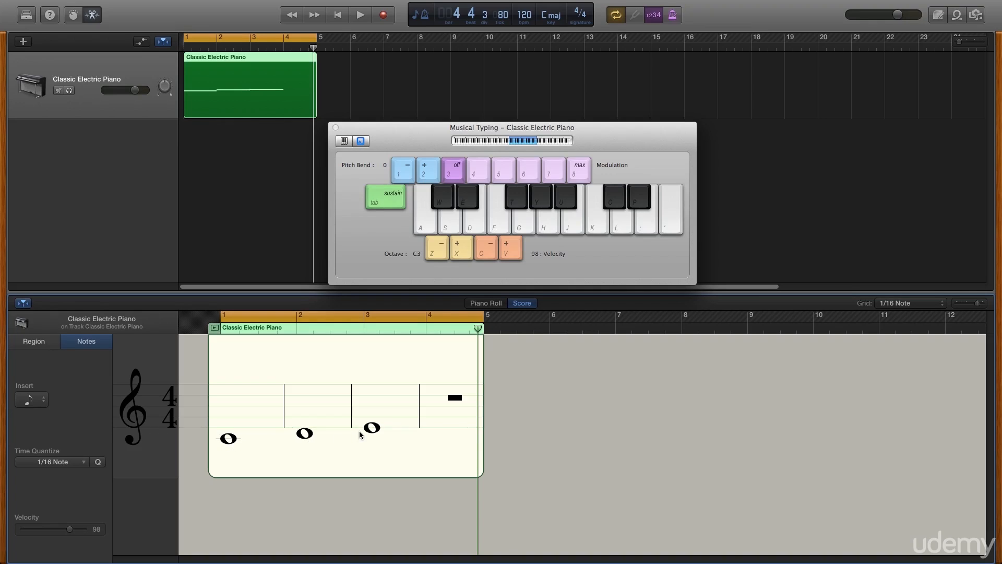
# - Change the project key to A minor and then to B♭ minor, comparing the resulting notation in the score
pyautogui.click(555, 19)
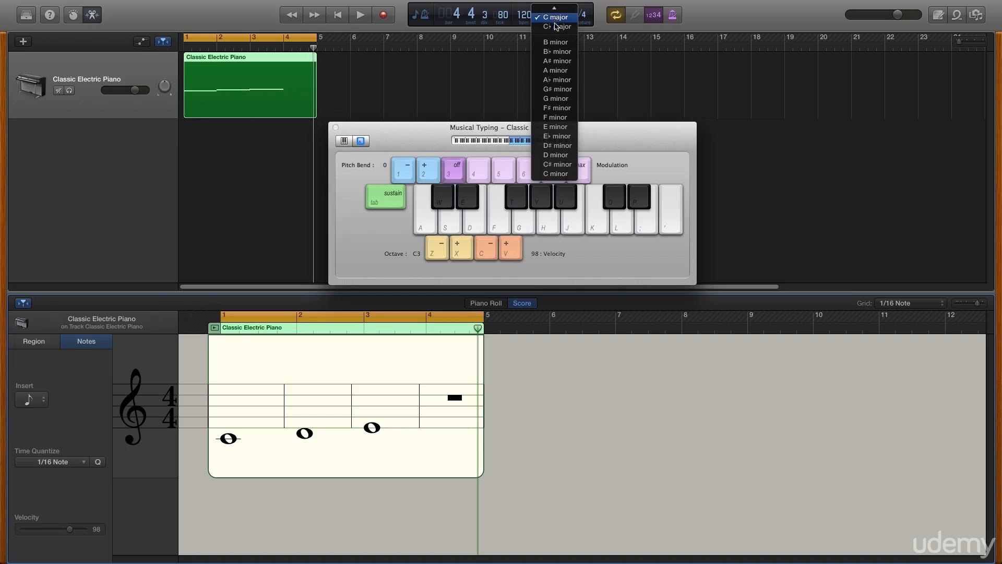
pyautogui.click(556, 72)
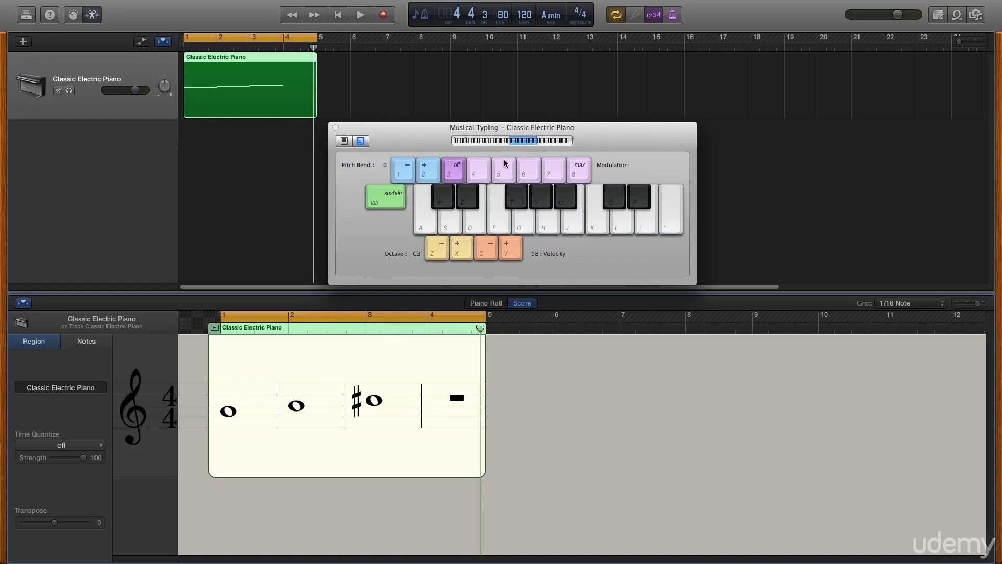
pyautogui.click(565, 17)
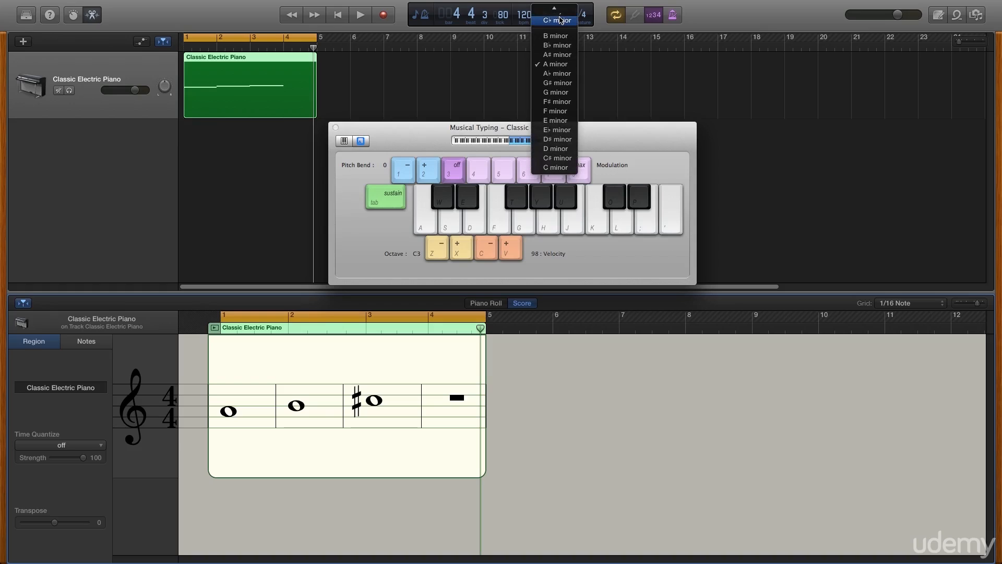
pyautogui.click(557, 45)
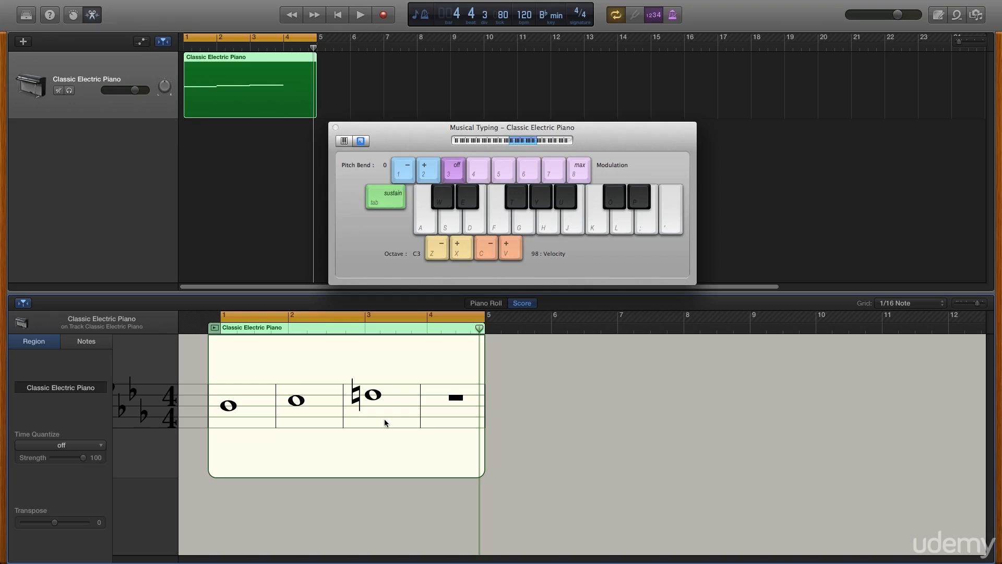
# - Set the project key back to C major
pyautogui.click(555, 16)
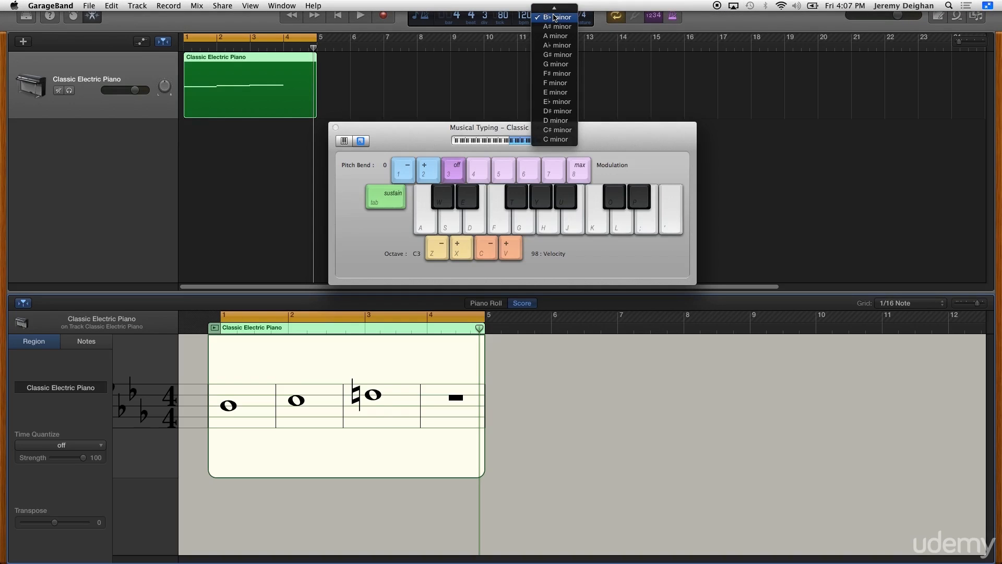
pyautogui.scroll(3, 554, 16)
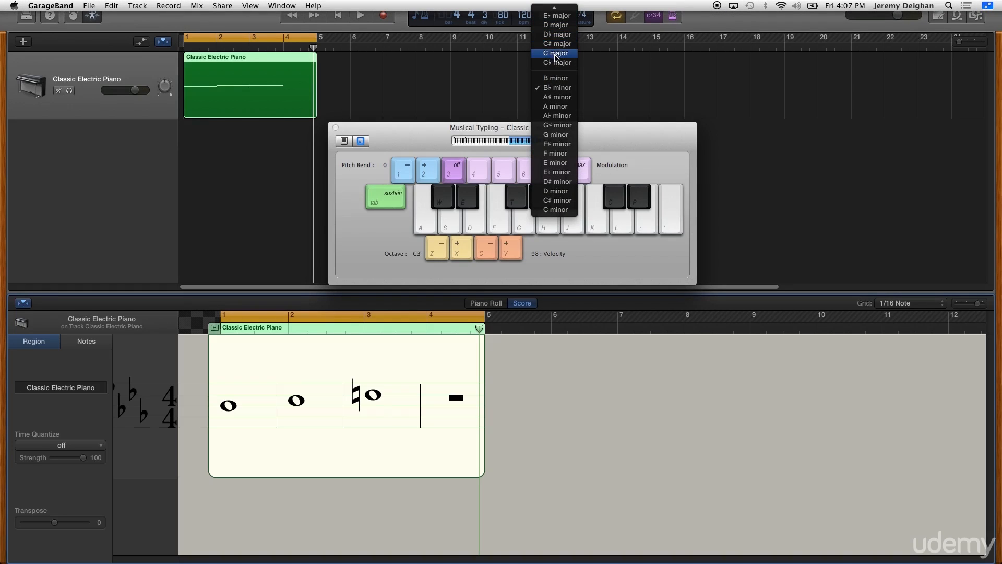
pyautogui.click(555, 54)
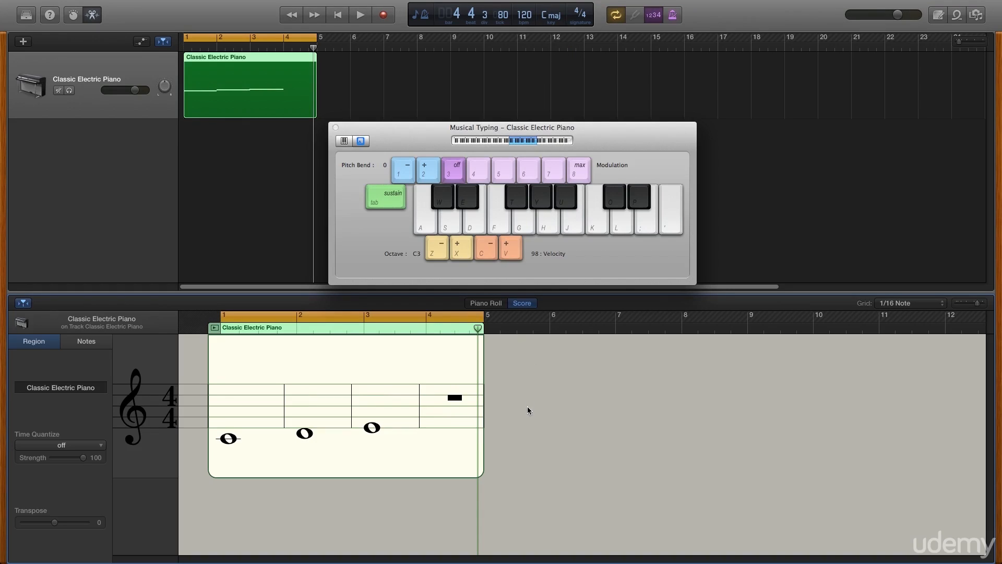